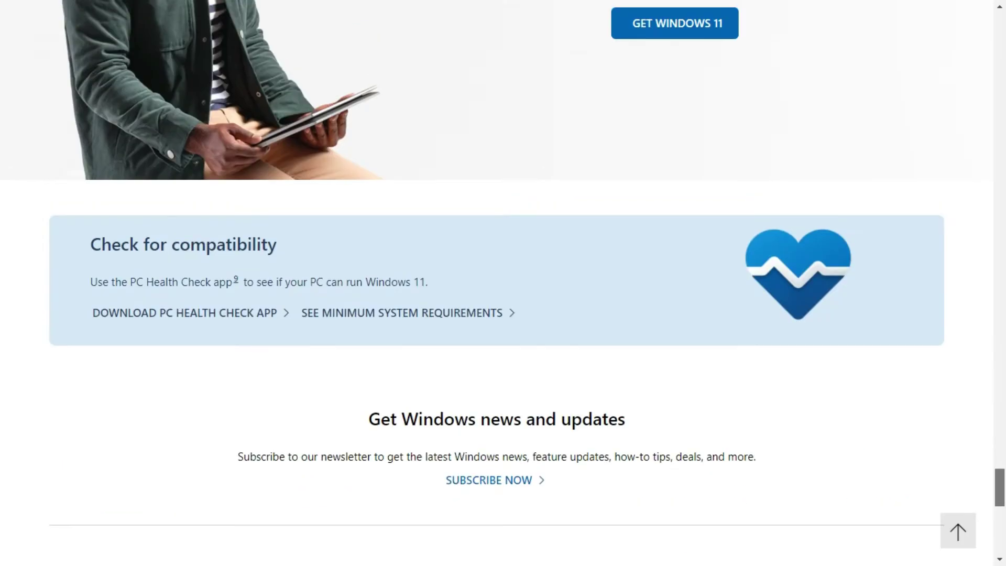
- Download WindowsPCHealthCheckSetup.msi and finish its installation with the option to open Windows PC Health Check enabled
{"action": "left_click", "coordinate": [220, 318]}
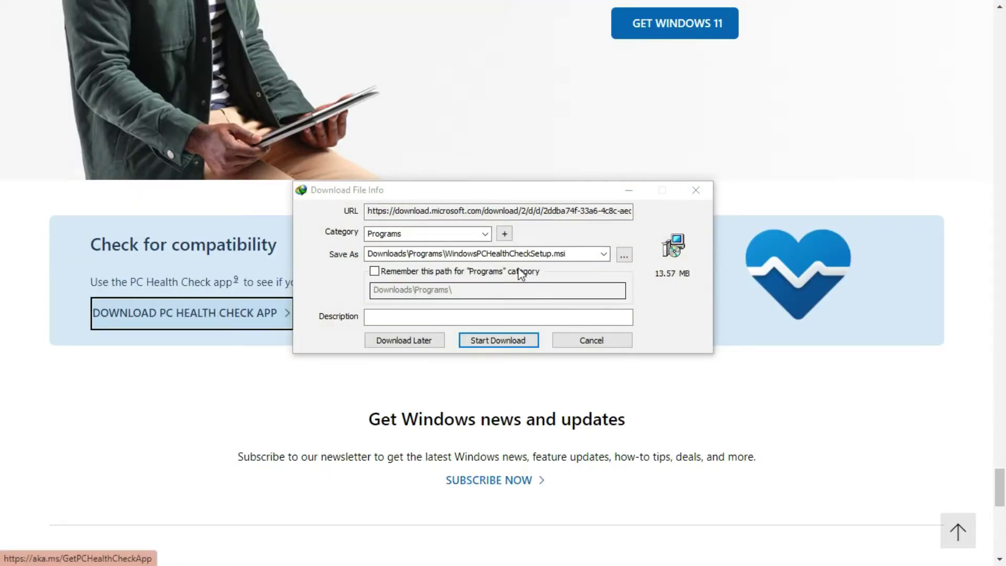
{"action": "left_click", "coordinate": [497, 344]}
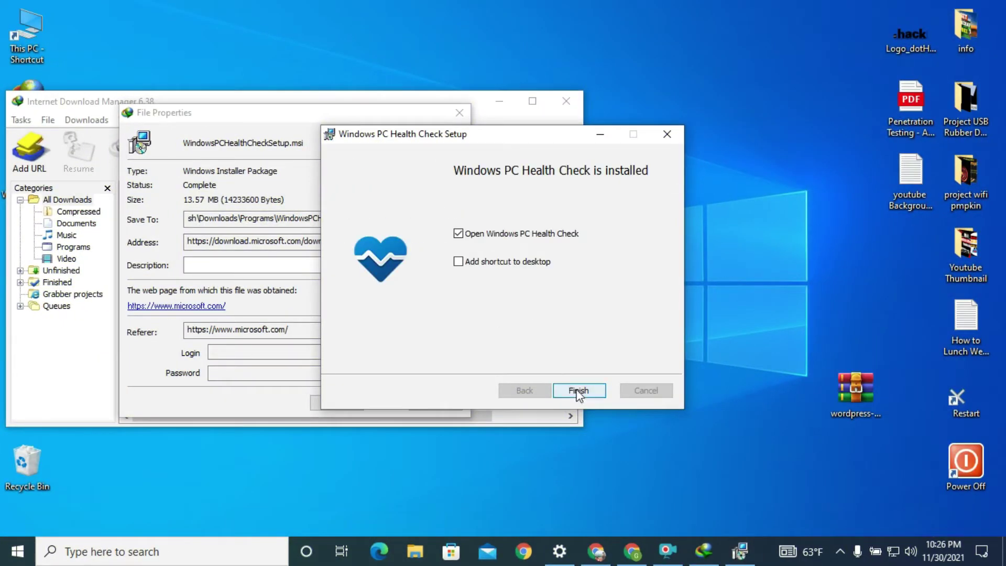
{"action": "left_click", "coordinate": [579, 391]}
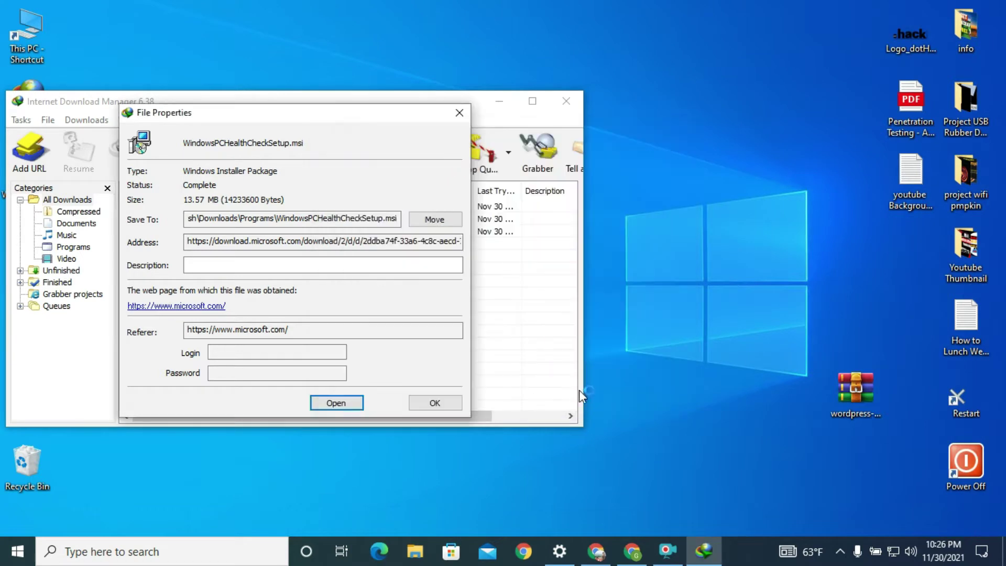
{"action": "left_click", "coordinate": [459, 113]}
{"action": "left_click", "coordinate": [565, 100]}
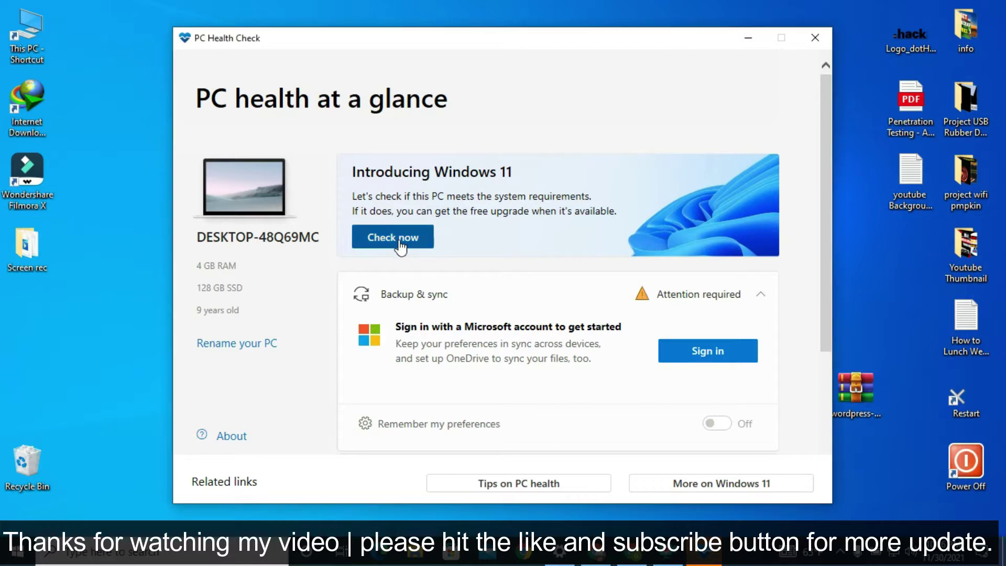
- Check whether this PC meets the Windows 11 system requirements and examine all the compatibility results
{"action": "left_click", "coordinate": [400, 246]}
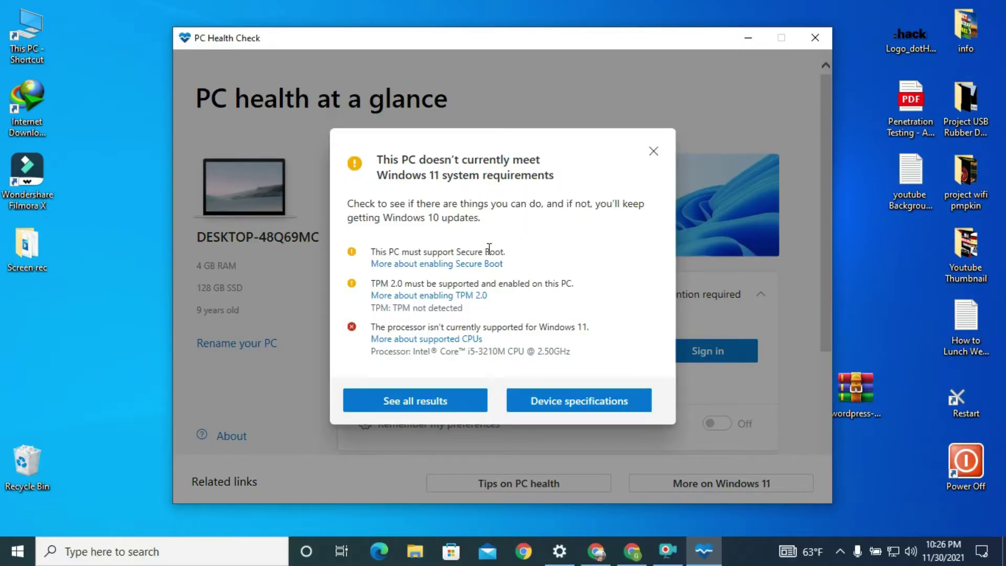
{"action": "left_click_drag", "start_coordinate": [386, 175], "coordinate": [523, 173]}
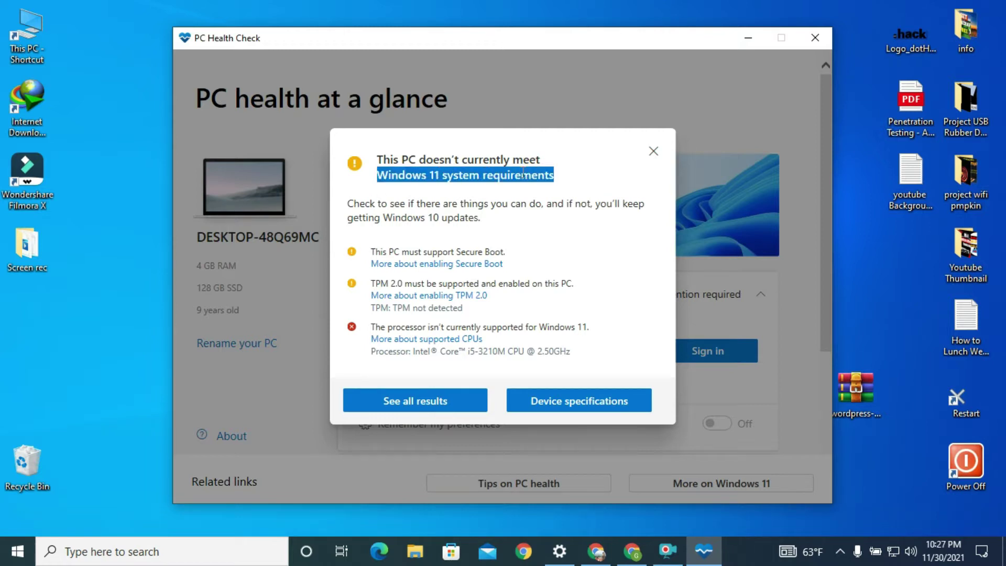
{"action": "left_click_drag", "start_coordinate": [347, 203], "coordinate": [541, 208]}
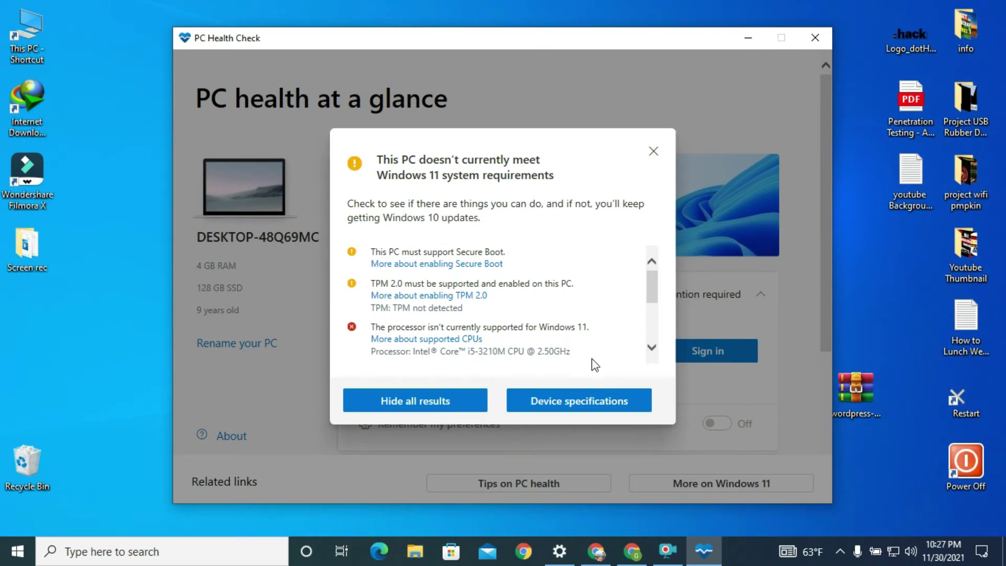
{"action": "scroll", "coordinate": [527, 308], "scroll_direction": "down", "scroll_amount": 2}
{"action": "scroll", "coordinate": [527, 308], "scroll_direction": "down", "scroll_amount": 2}
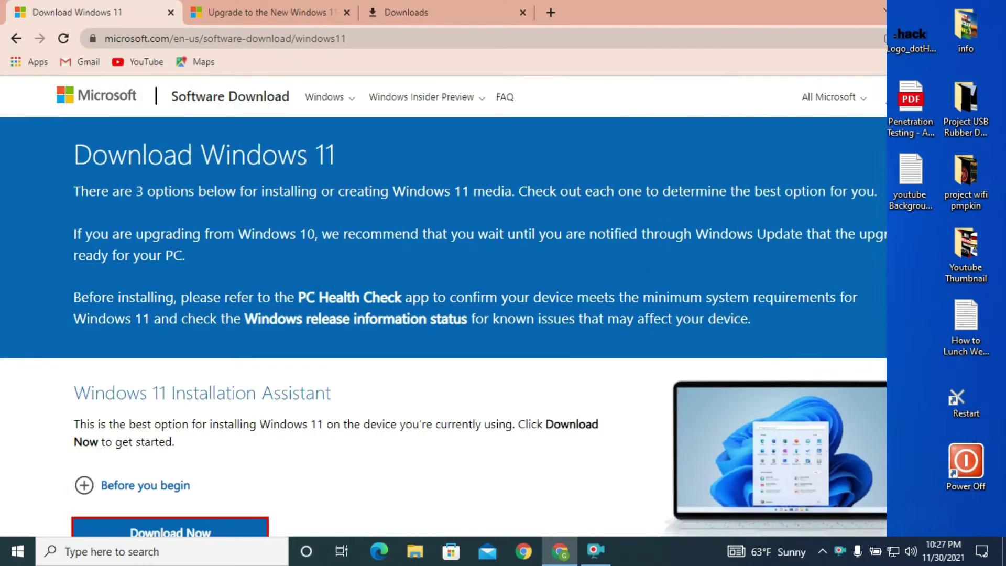
- Select Windows 11 under Download Windows 11 Disk Image (ISO) on Microsoft's download page and request the download
{"action": "scroll", "coordinate": [502, 304], "scroll_direction": "down", "scroll_amount": 6}
{"action": "scroll", "coordinate": [221, 253], "scroll_direction": "up", "scroll_amount": 1}
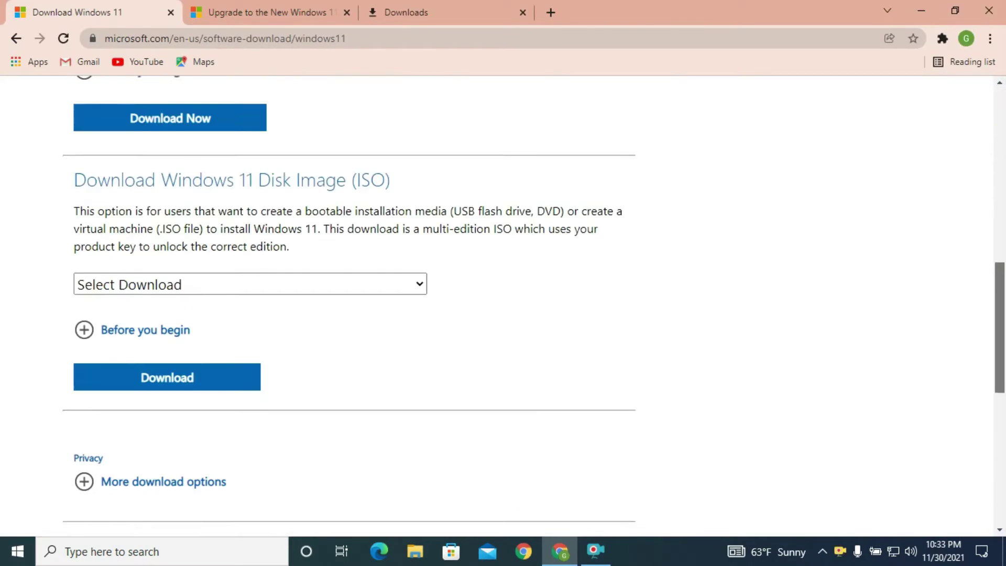
{"action": "left_click_drag", "start_coordinate": [74, 189], "coordinate": [462, 182]}
{"action": "left_click", "coordinate": [312, 293]}
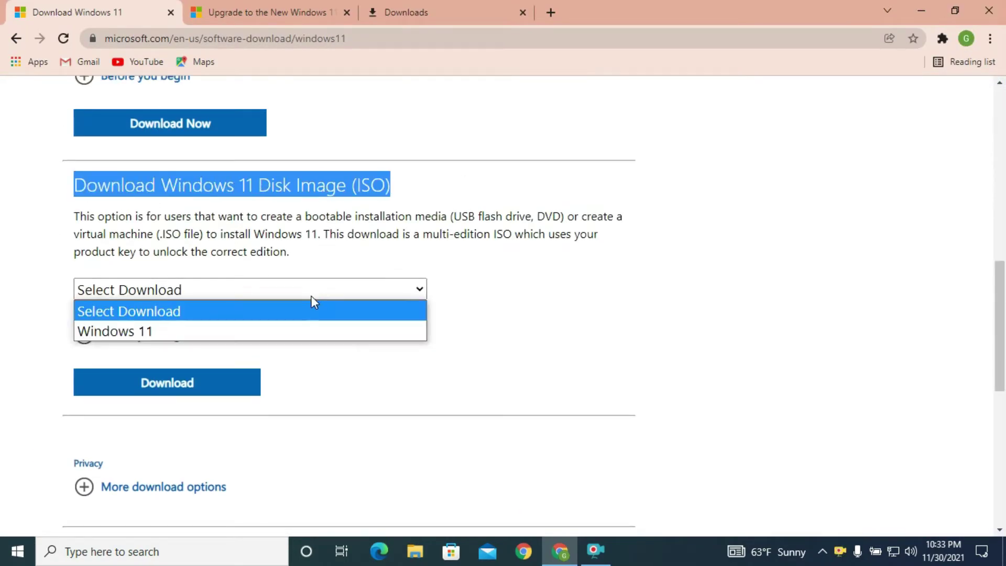
{"action": "left_click", "coordinate": [176, 326]}
{"action": "left_click", "coordinate": [180, 382]}
{"action": "scroll", "coordinate": [183, 356], "scroll_direction": "down", "scroll_amount": 4}
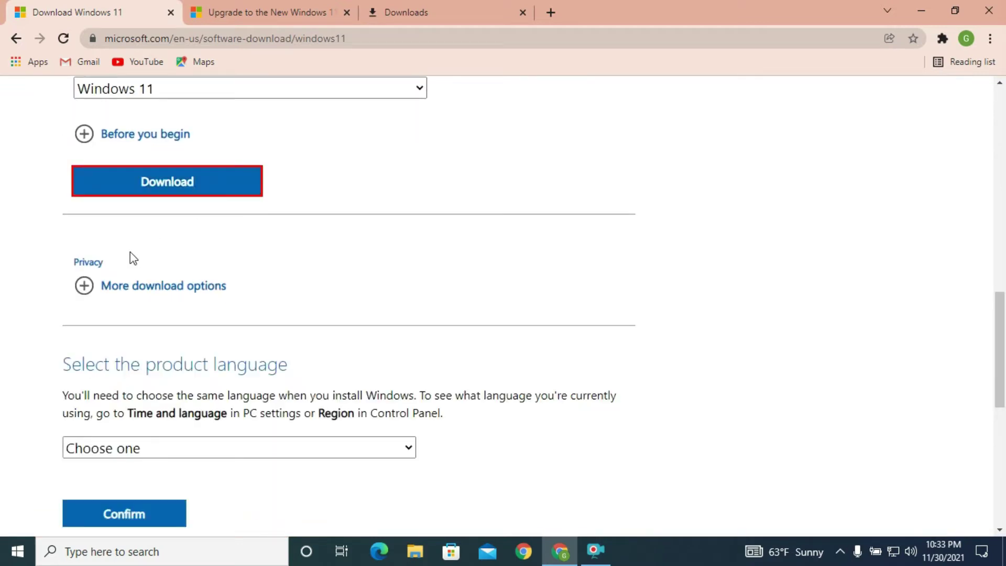
- Confirm English as the product language and start the 64-bit Windows 11 download
{"action": "left_click", "coordinate": [168, 289]}
{"action": "scroll", "coordinate": [218, 335], "scroll_direction": "down", "scroll_amount": 2}
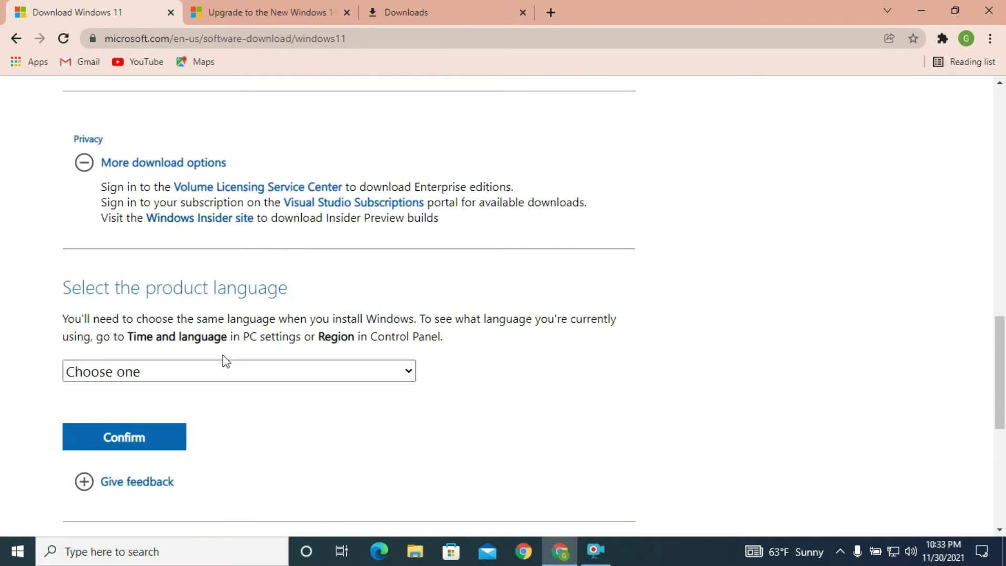
{"action": "left_click", "coordinate": [241, 370]}
{"action": "left_click", "coordinate": [157, 211]}
{"action": "scroll", "coordinate": [131, 199], "scroll_direction": "down", "scroll_amount": 4}
{"action": "left_click", "coordinate": [139, 188]}
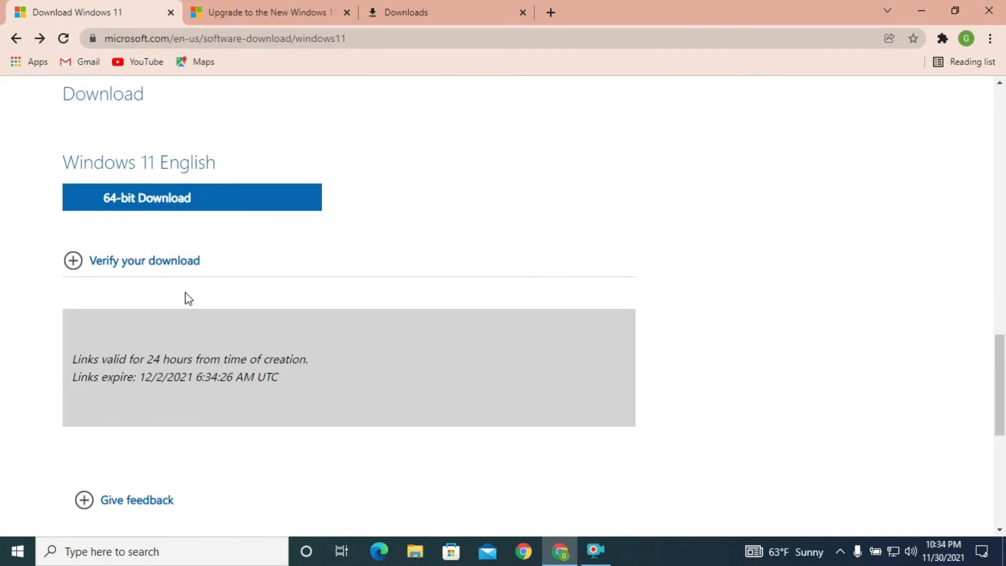
{"action": "left_click", "coordinate": [219, 204]}
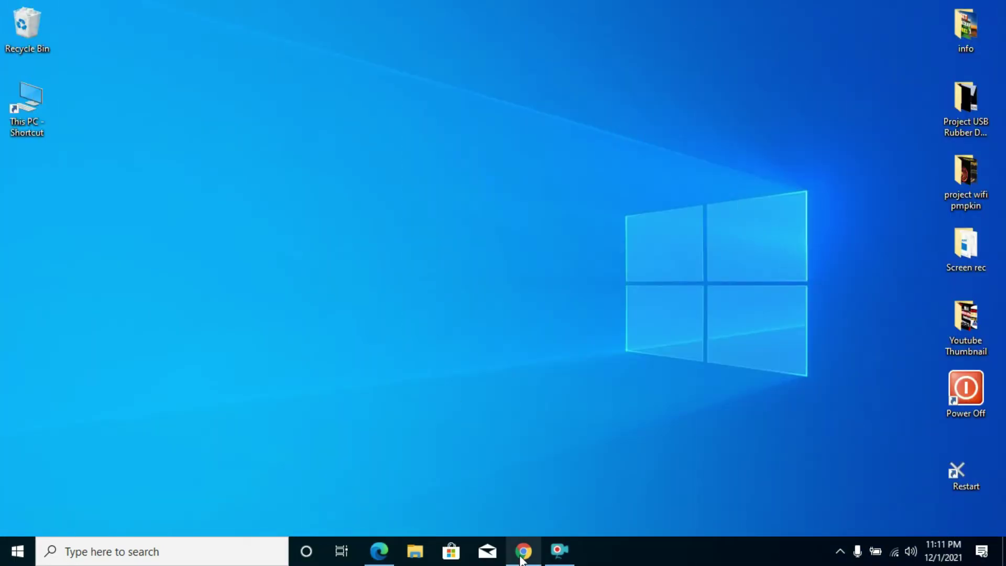
- Extract the contents of the Win11_English_x64v1 disk image directly into the New Volume (E:) drive
{"action": "left_click", "coordinate": [523, 550]}
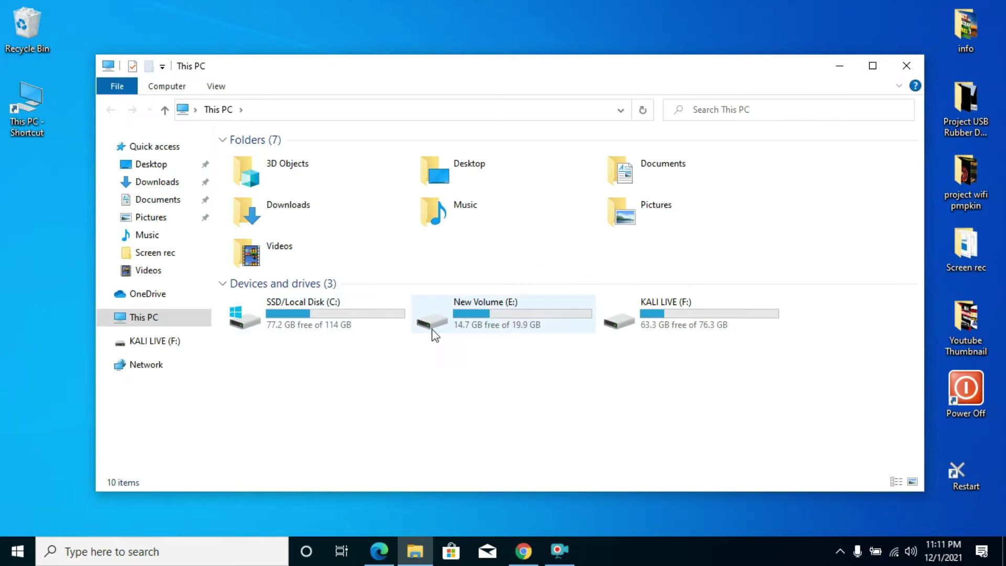
{"action": "double_click", "coordinate": [498, 330]}
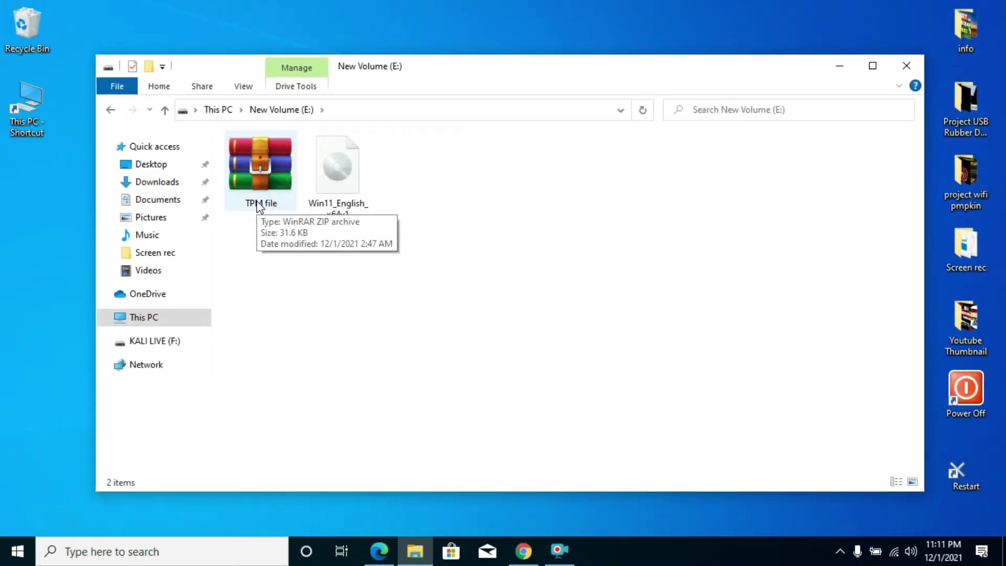
{"action": "left_click", "coordinate": [250, 210]}
{"action": "left_click", "coordinate": [393, 227]}
{"action": "left_click", "coordinate": [350, 186]}
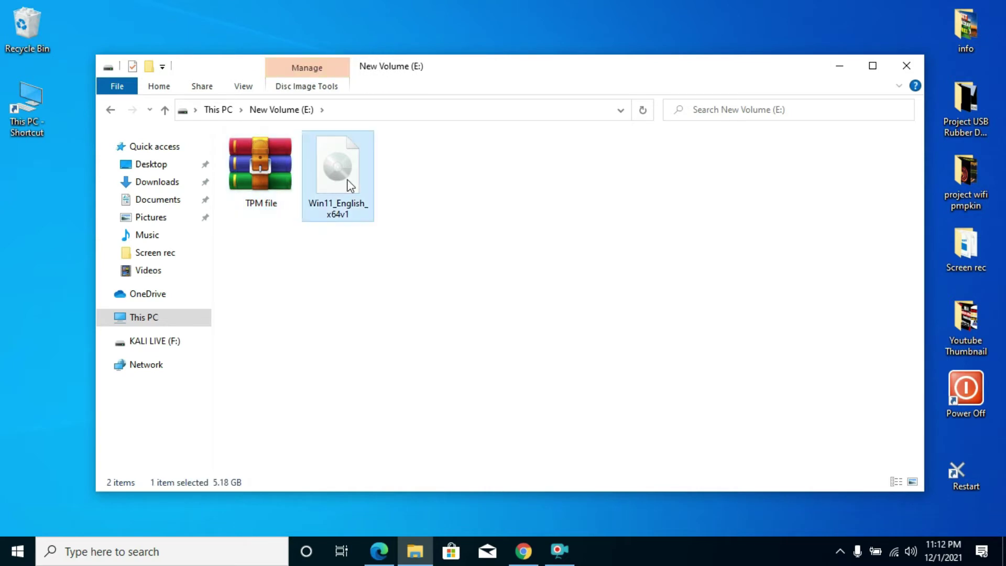
{"action": "right_click", "coordinate": [350, 186]}
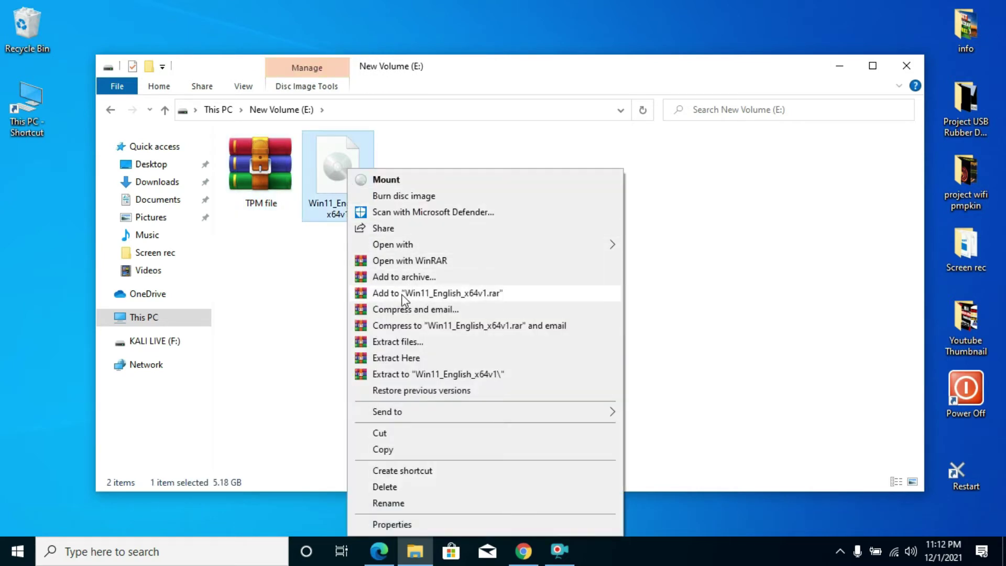
{"action": "left_click", "coordinate": [426, 358]}
{"action": "left_click", "coordinate": [872, 65]}
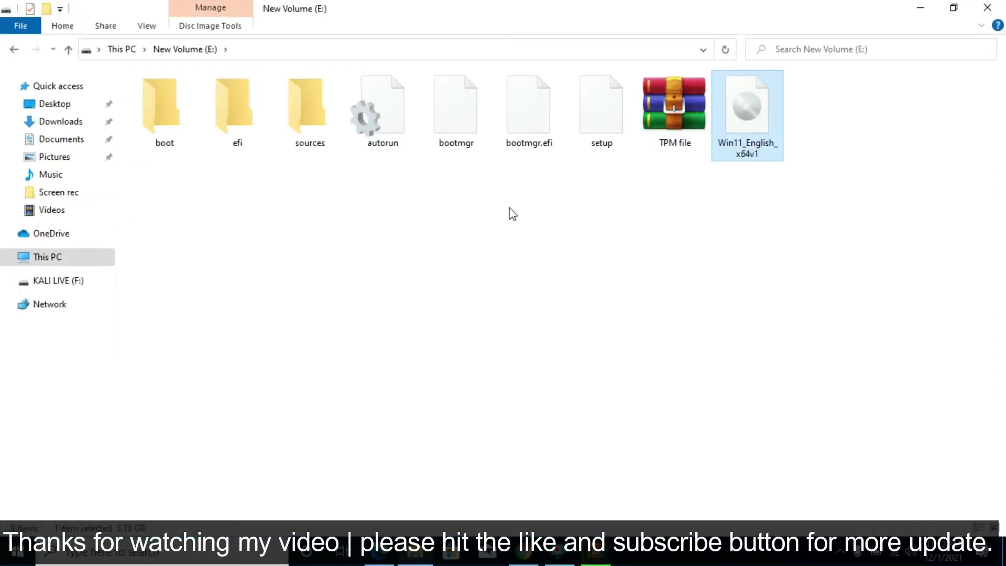
{"action": "left_click_drag", "start_coordinate": [498, 202], "coordinate": [552, 203]}
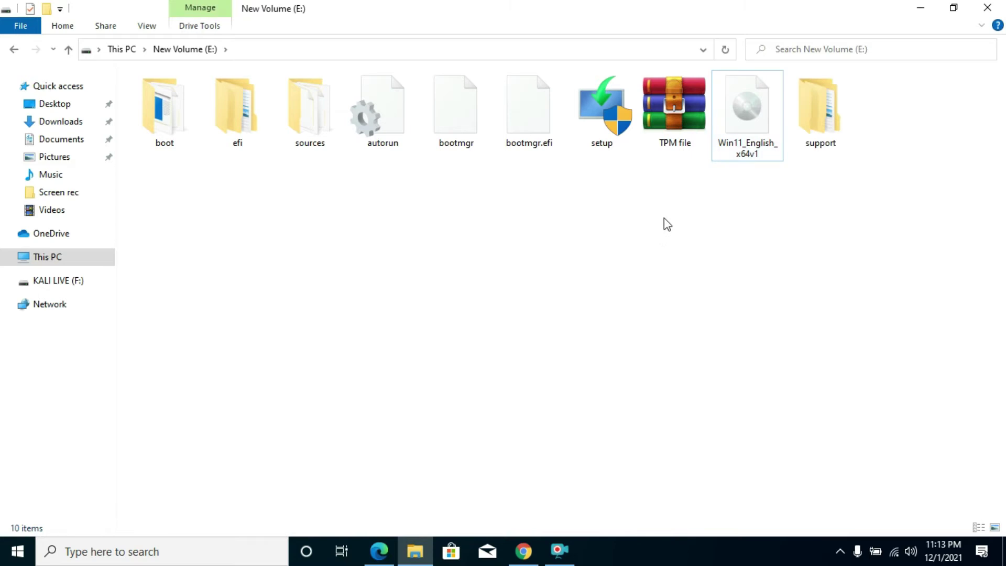
{"action": "left_click", "coordinate": [669, 106]}
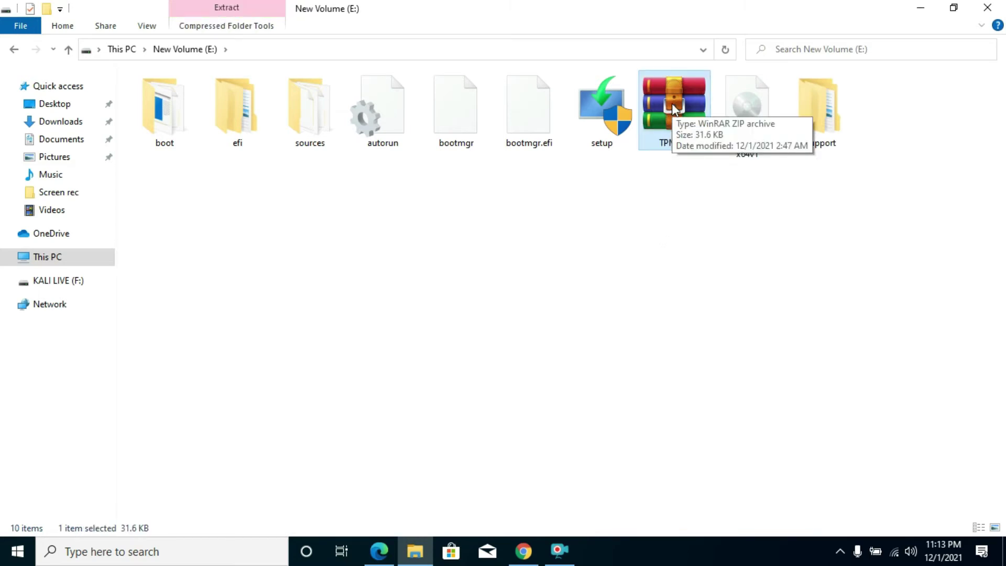
{"action": "right_click", "coordinate": [671, 103]}
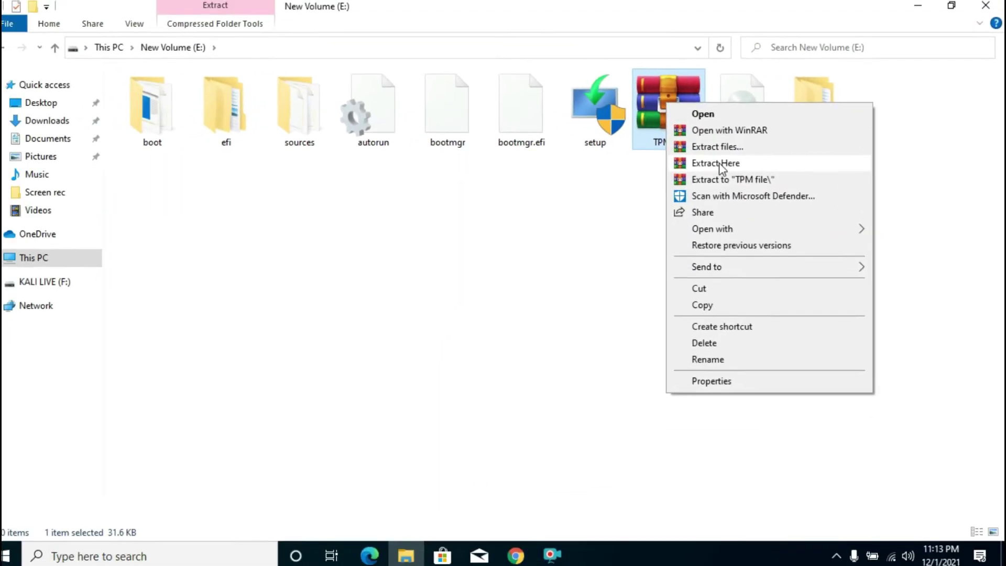
{"action": "left_click", "coordinate": [646, 192]}
- Disconnect the PC from its Wi-Fi network
{"action": "left_click", "coordinate": [894, 552]}
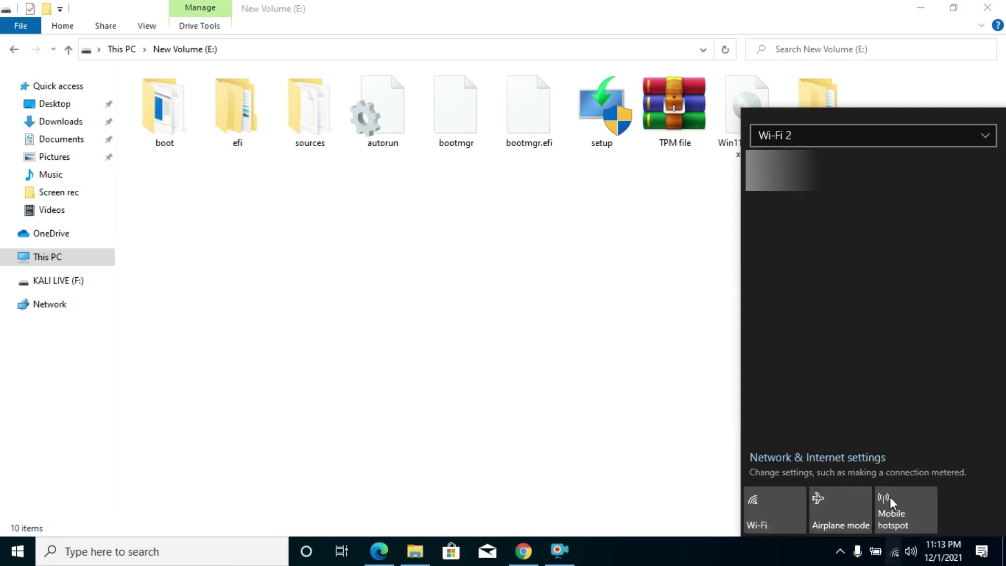
{"action": "left_click", "coordinate": [937, 231]}
{"action": "left_click", "coordinate": [722, 301]}
- Turn off real-time protection in the Virus & threat protection settings of Windows Security
{"action": "left_click", "coordinate": [840, 550]}
{"action": "left_click", "coordinate": [854, 492]}
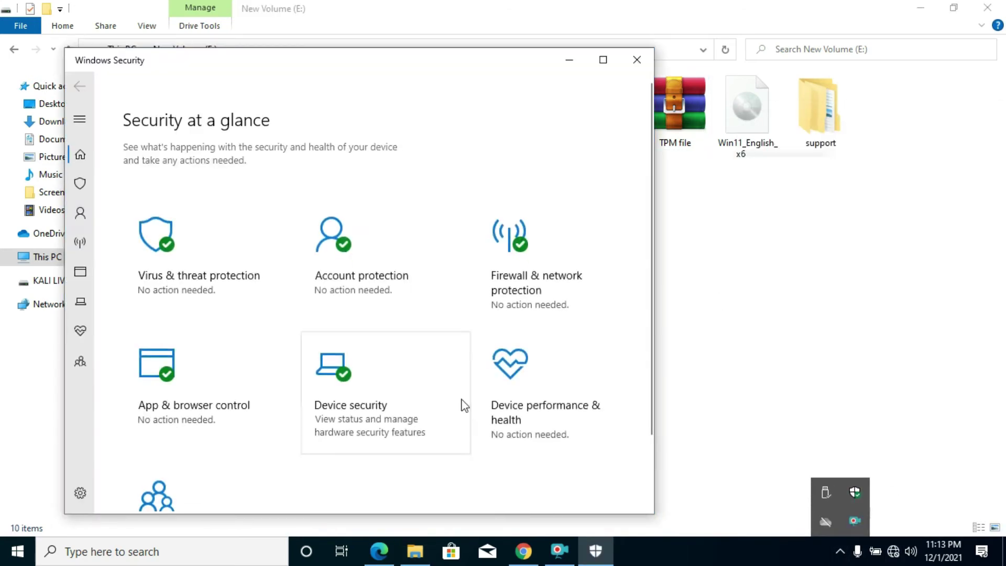
{"action": "left_click", "coordinate": [187, 287]}
{"action": "left_click", "coordinate": [162, 443]}
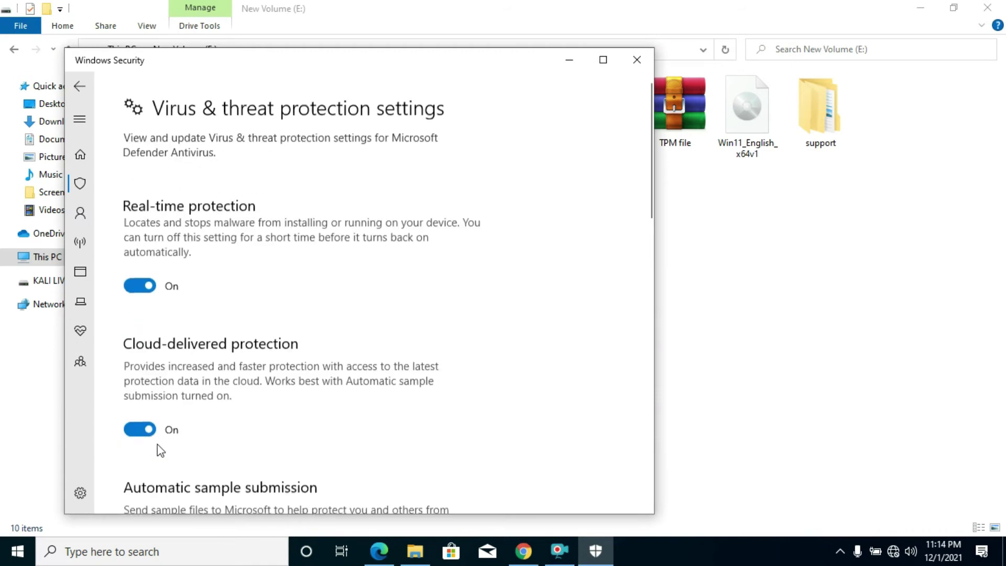
{"action": "left_click", "coordinate": [146, 281]}
{"action": "left_click", "coordinate": [637, 59]}
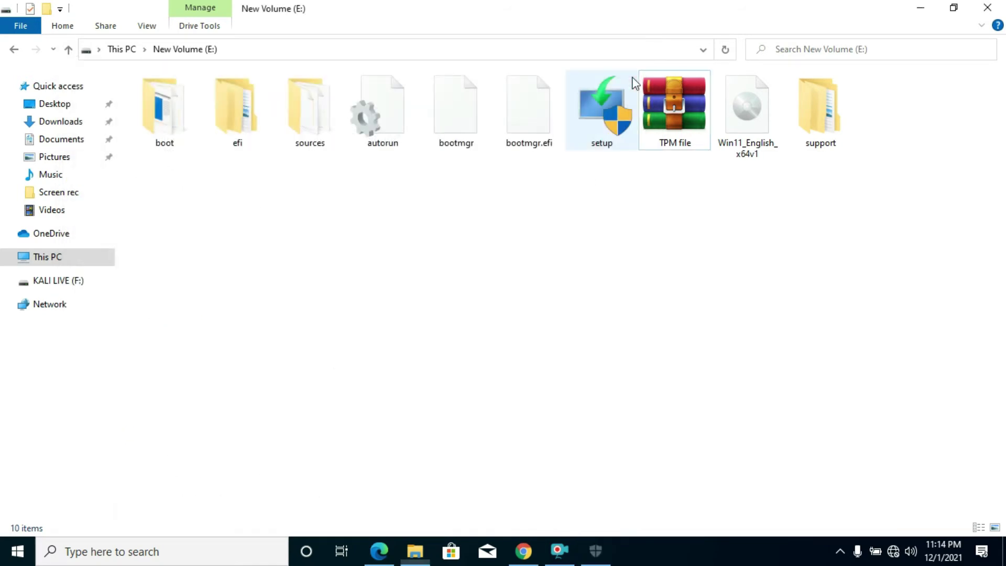
- Extract the TPM file archive directly into the New Volume (E:) drive and delete the archive
{"action": "left_click", "coordinate": [671, 138]}
{"action": "right_click", "coordinate": [669, 134]}
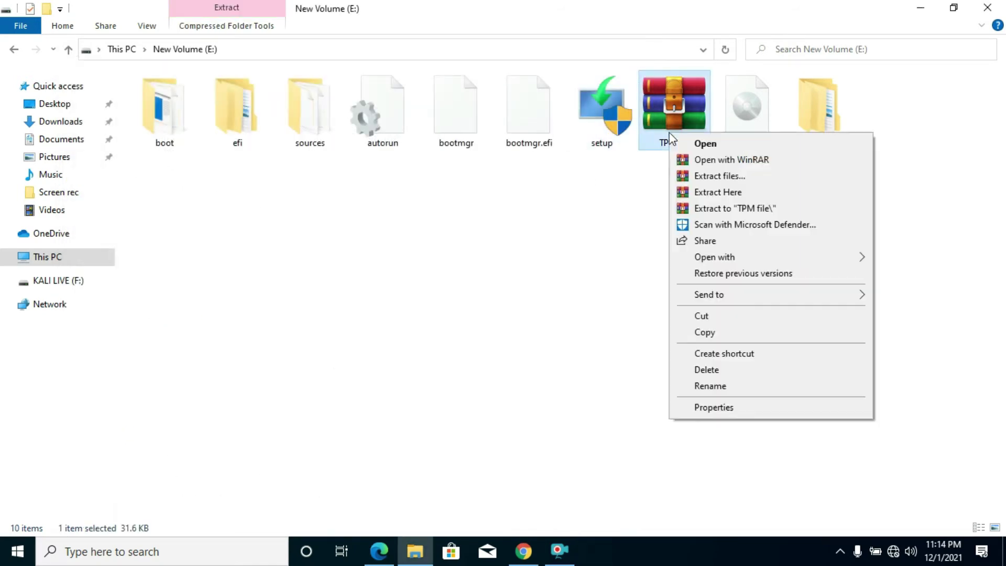
{"action": "left_click", "coordinate": [735, 193]}
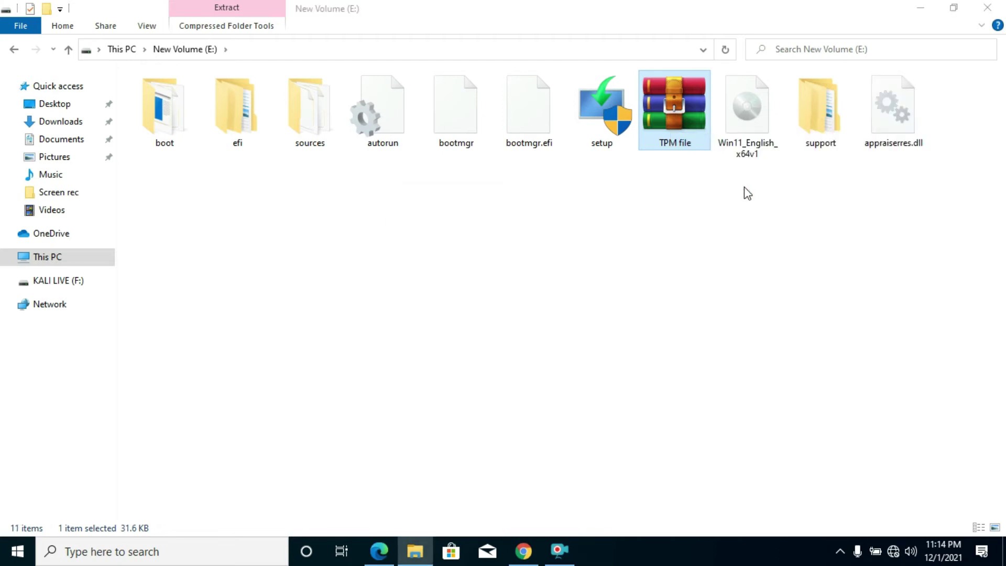
{"action": "left_click", "coordinate": [680, 133]}
{"action": "right_click", "coordinate": [680, 133]}
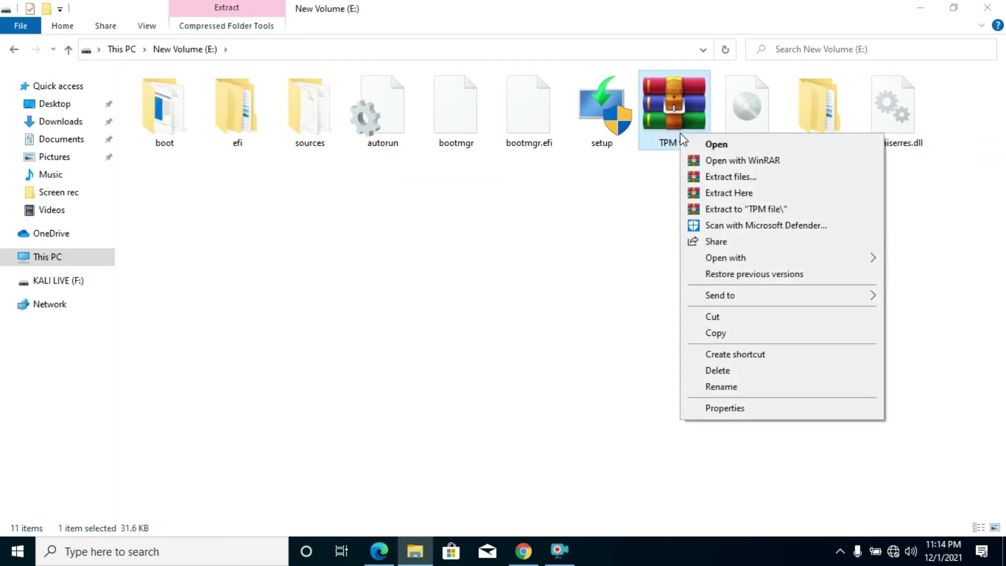
{"action": "left_click", "coordinate": [733, 371]}
- Move appraiserres.dll from New Volume (E:) into the sources folder, replacing the existing file, and return to the drive's root
{"action": "left_click", "coordinate": [825, 121]}
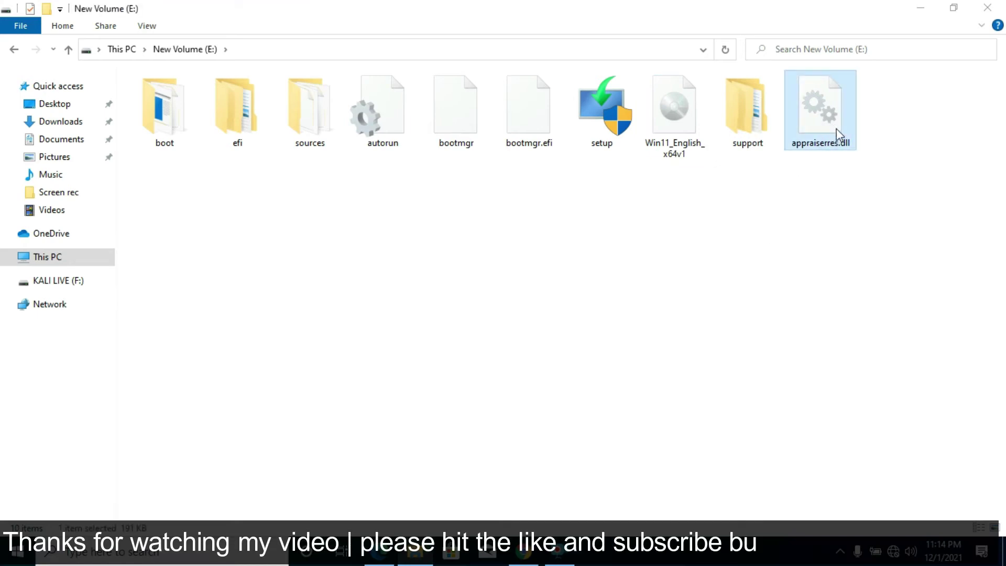
{"action": "right_click", "coordinate": [836, 116]}
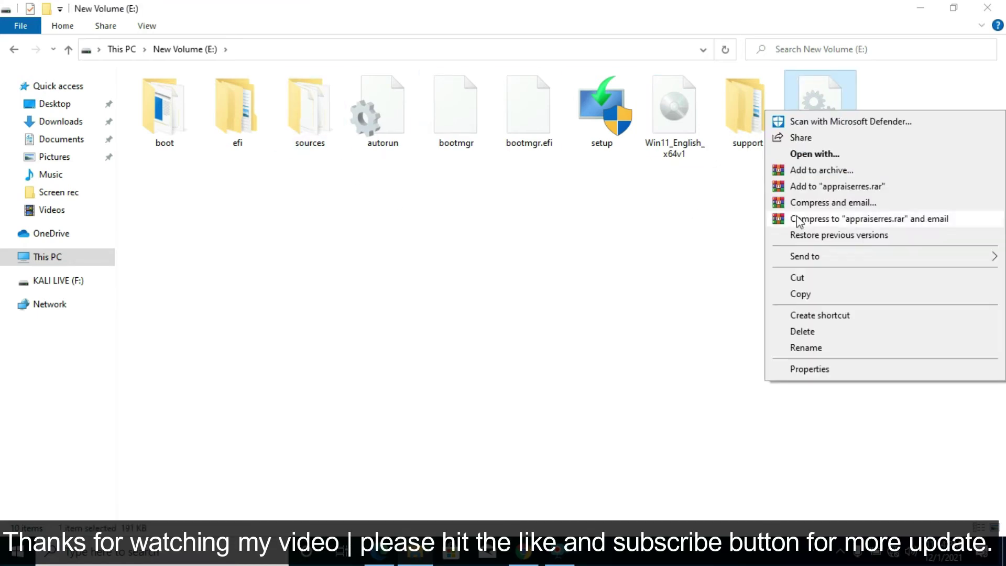
{"action": "left_click", "coordinate": [817, 276]}
{"action": "double_click", "coordinate": [315, 117]}
{"action": "scroll", "coordinate": [732, 321], "scroll_direction": "down", "scroll_amount": 12}
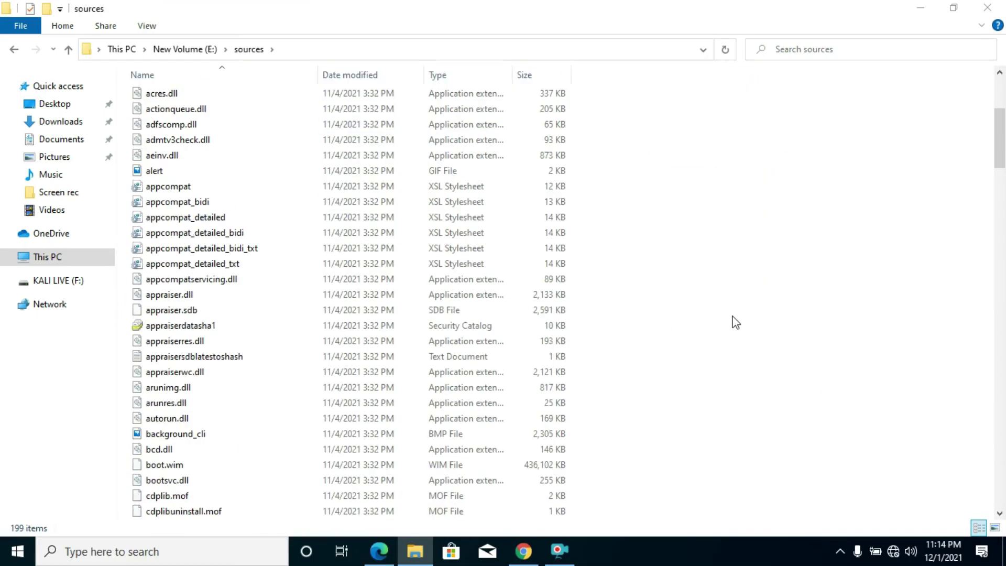
{"action": "right_click", "coordinate": [792, 288]}
{"action": "left_click", "coordinate": [829, 383]}
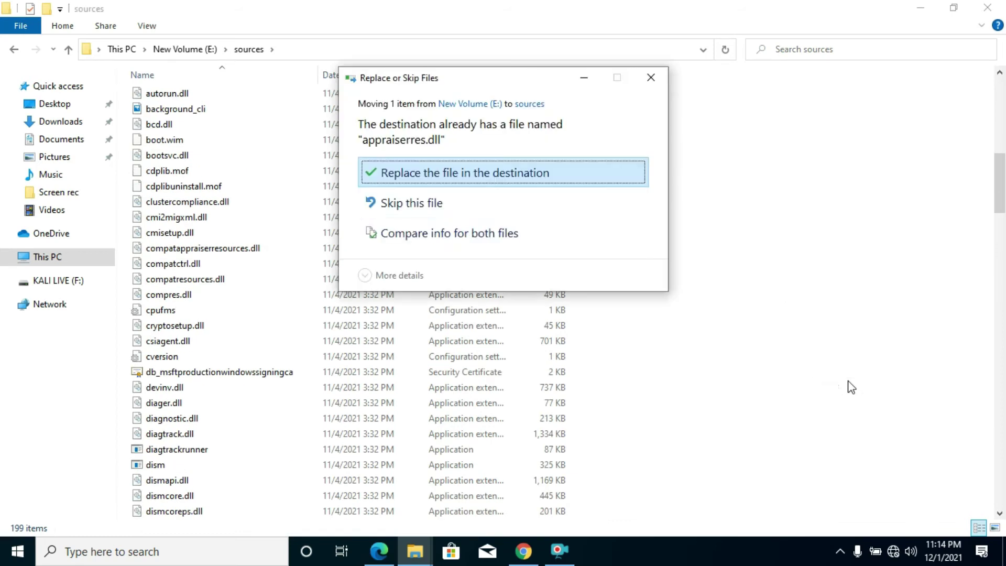
{"action": "left_click", "coordinate": [534, 173]}
{"action": "left_click", "coordinate": [16, 49]}
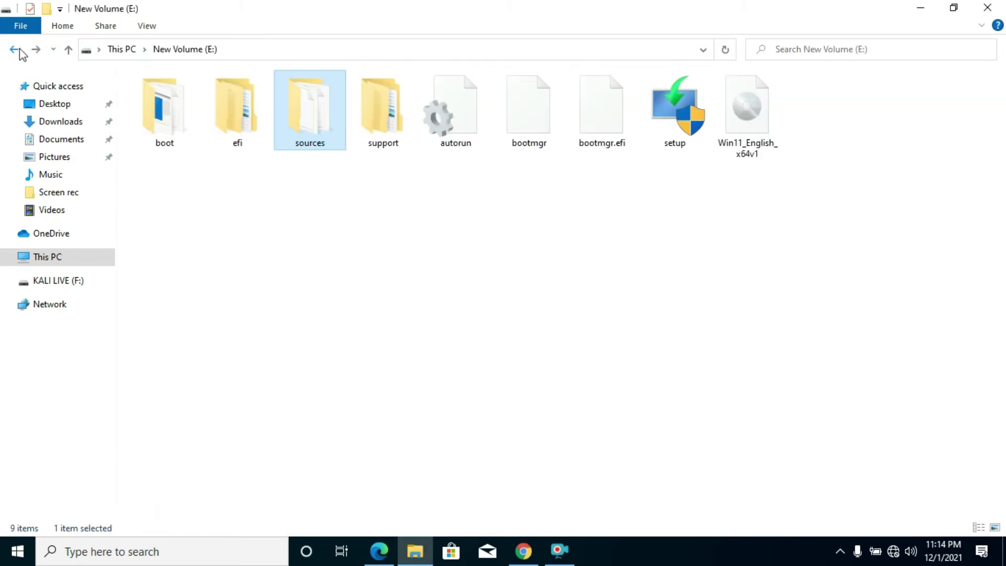
{"action": "left_click", "coordinate": [345, 175]}
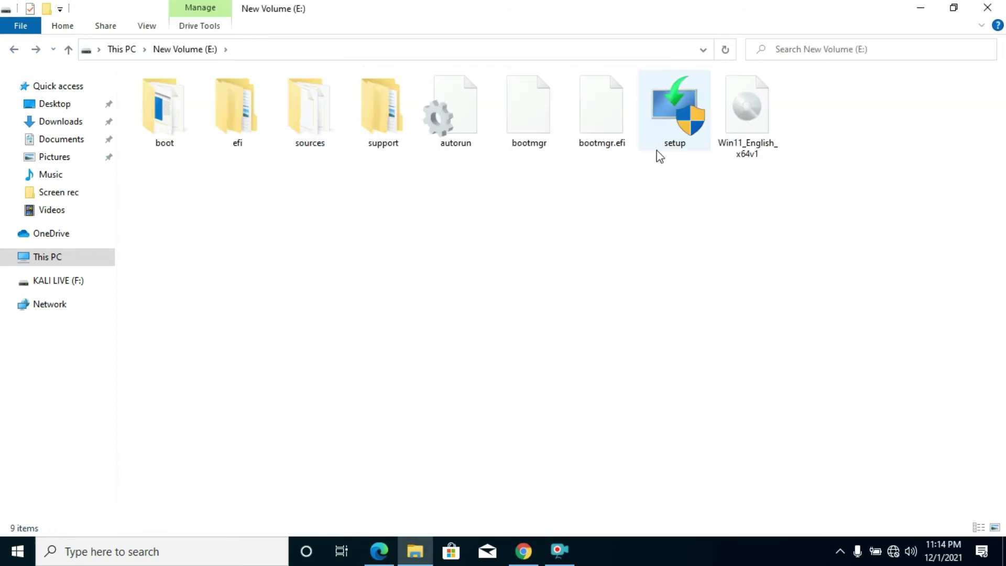
- Run setup from New Volume (E:), opt in to helping make the installation better, and proceed past the Install Windows 11 page
{"action": "double_click", "coordinate": [674, 126]}
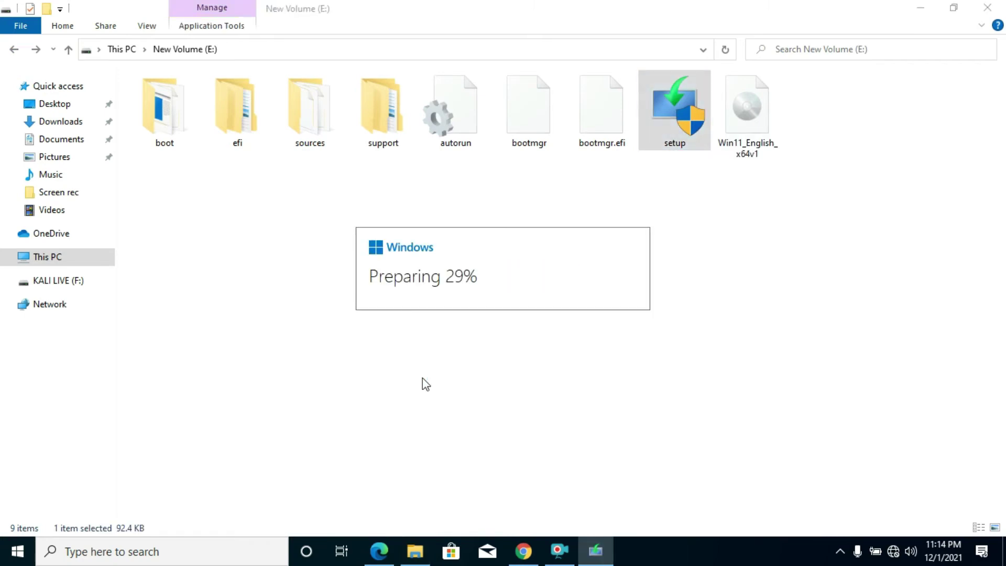
{"action": "left_click", "coordinate": [293, 402]}
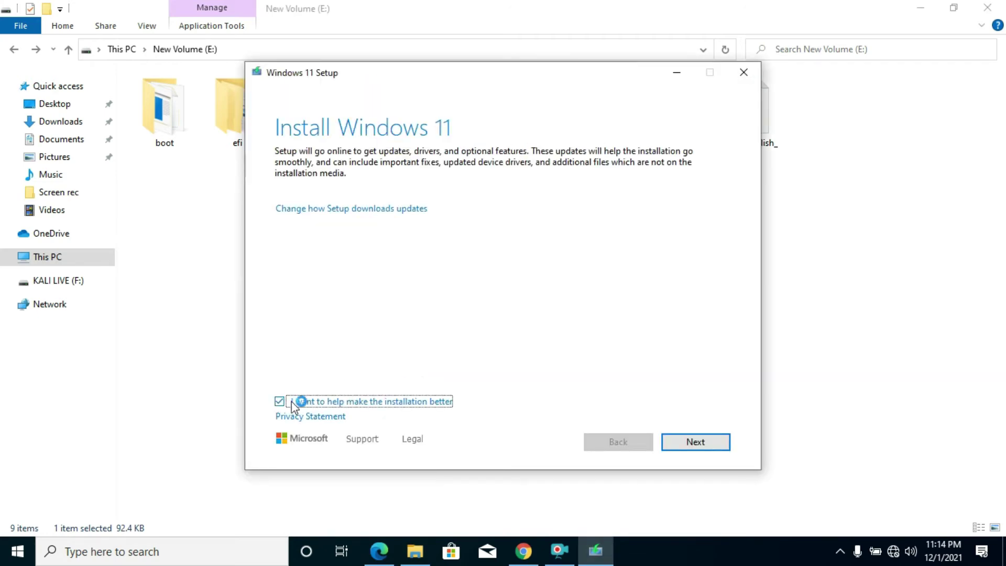
{"action": "left_click", "coordinate": [695, 443]}
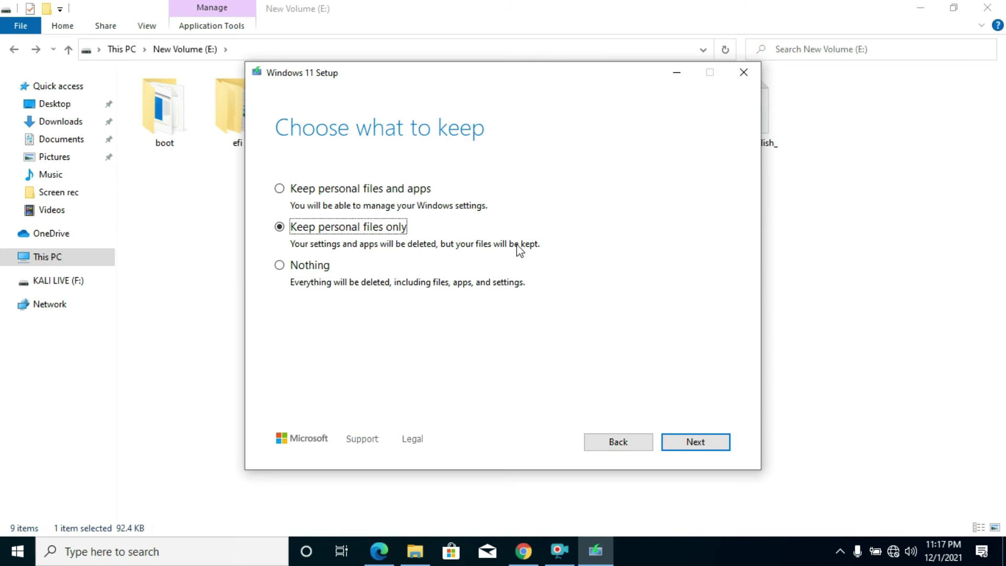
- Keep personal files only and start the Windows 11 Pro installation
{"action": "left_click", "coordinate": [696, 443]}
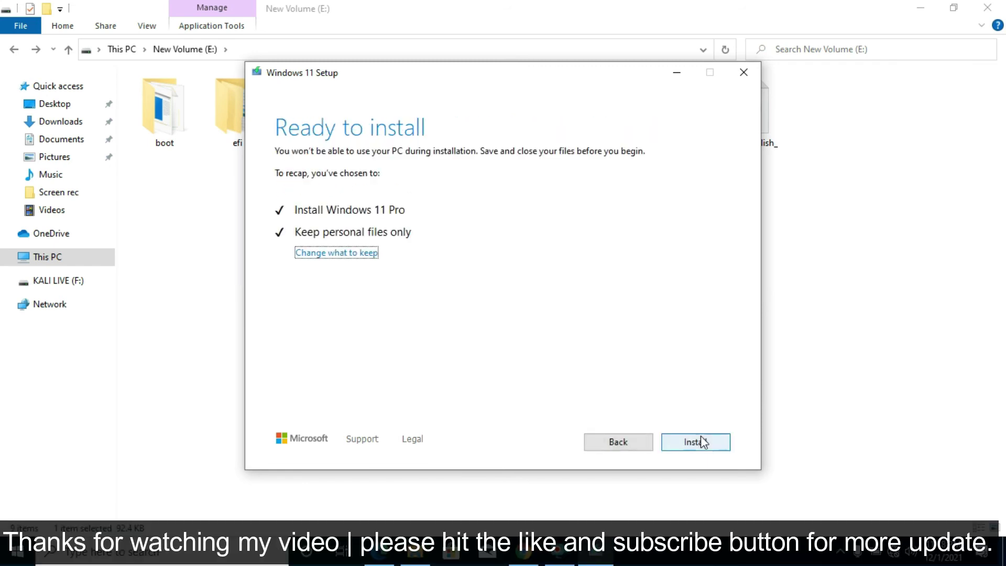
{"action": "left_click", "coordinate": [705, 438]}
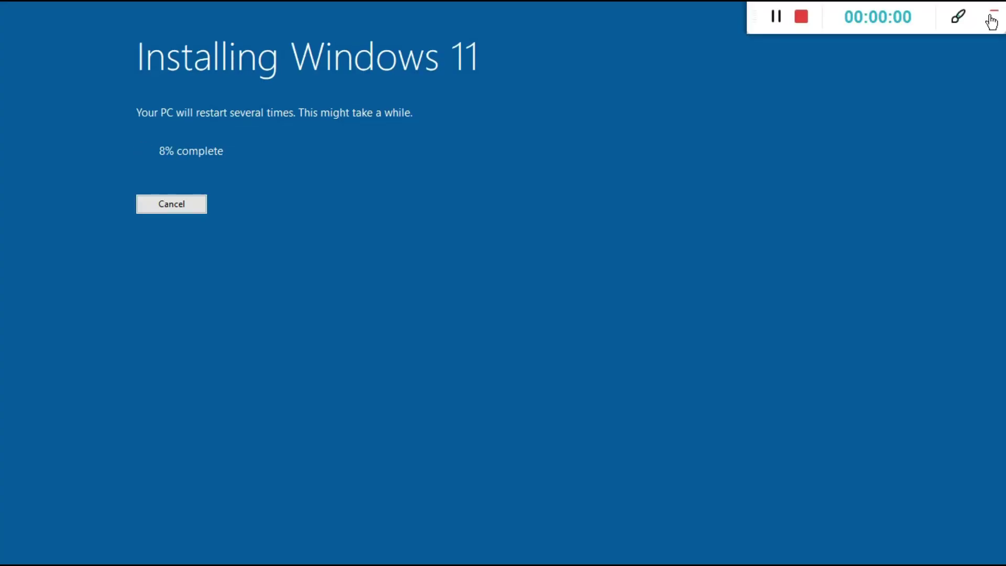
{"action": "left_click", "coordinate": [990, 16]}
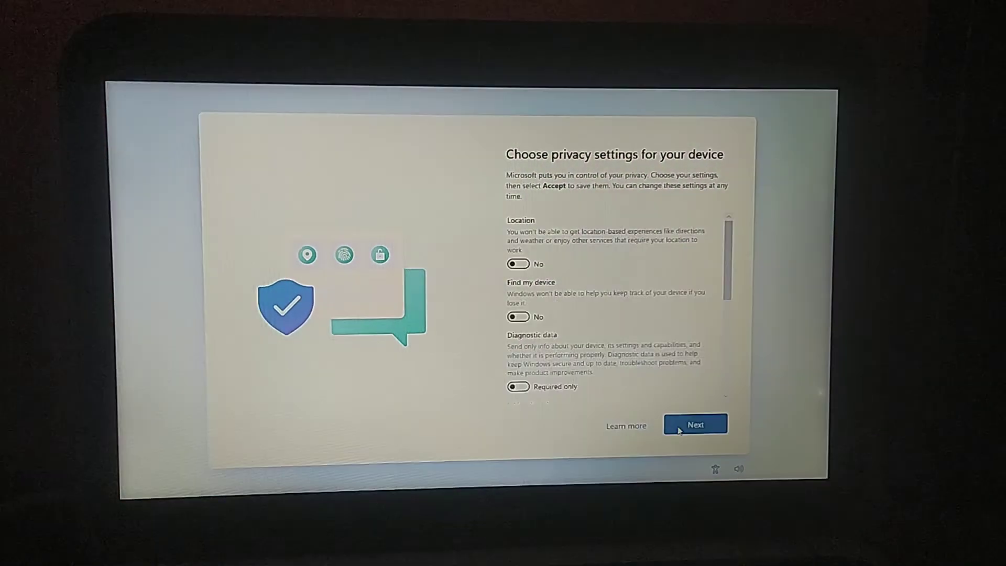
- Go through the device privacy settings to the end of the list and accept them to continue the first-time setup
{"action": "left_click", "coordinate": [692, 408]}
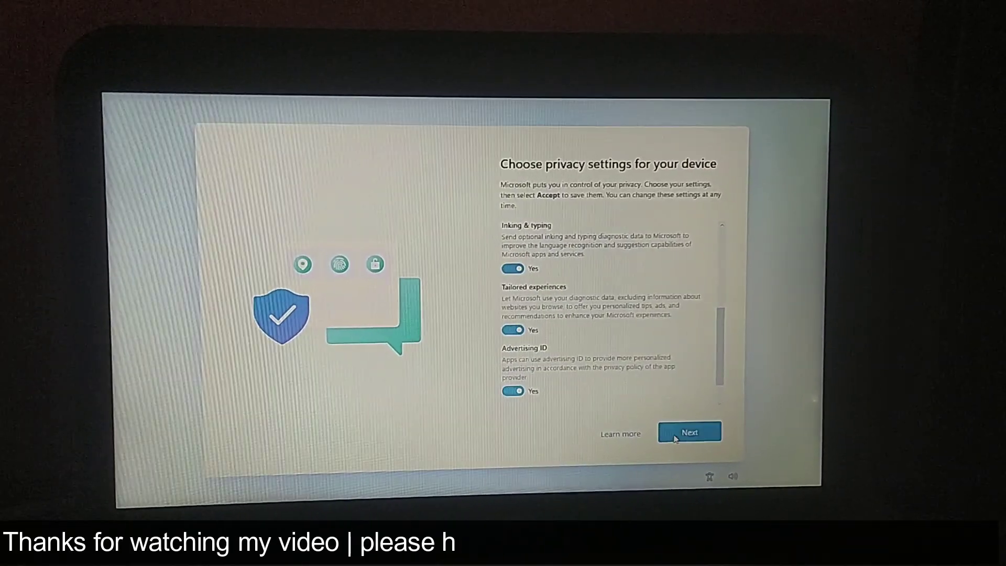
{"action": "left_click", "coordinate": [691, 430]}
{"action": "left_click", "coordinate": [690, 430]}
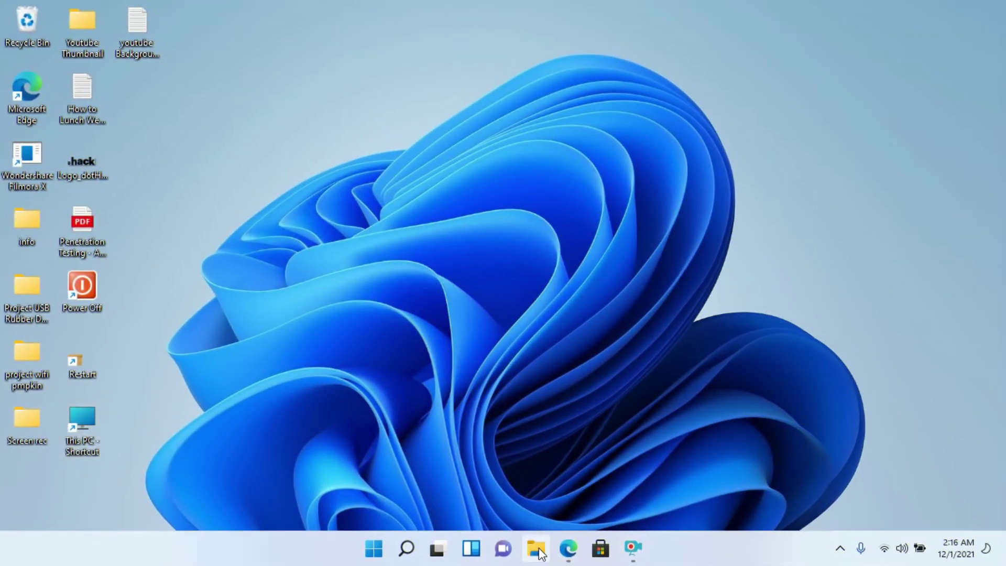
- Examine File Explorer's Quick access and the Start menu on the new Windows 11 desktop, closing both
{"action": "left_click", "coordinate": [538, 550]}
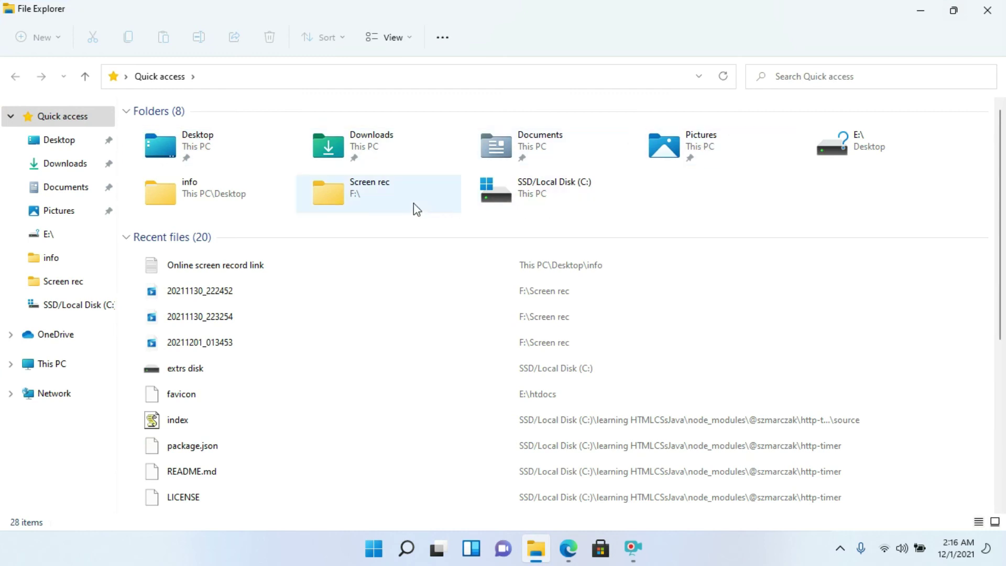
{"action": "left_click", "coordinate": [987, 10]}
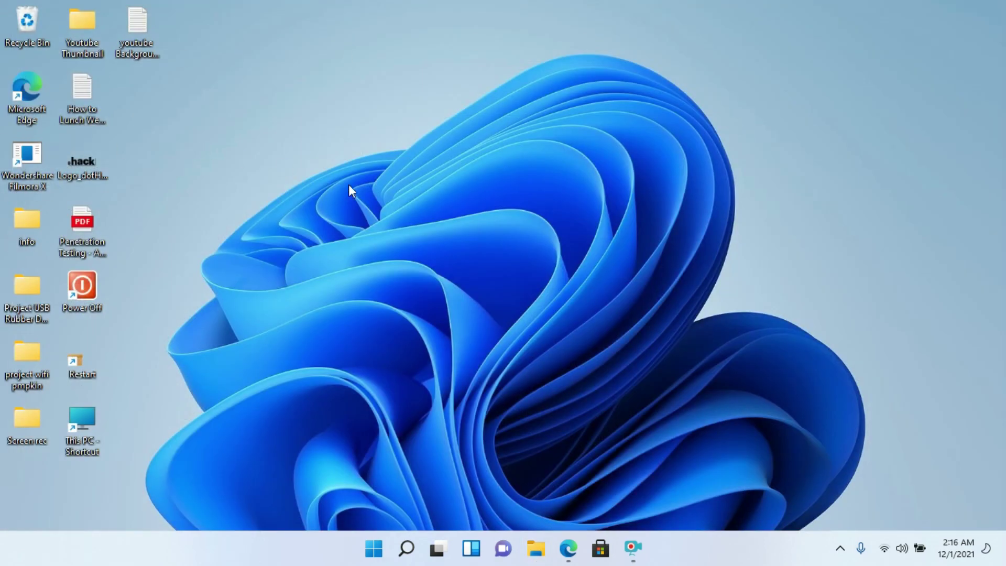
{"action": "left_click", "coordinate": [376, 551]}
{"action": "left_click", "coordinate": [376, 551]}
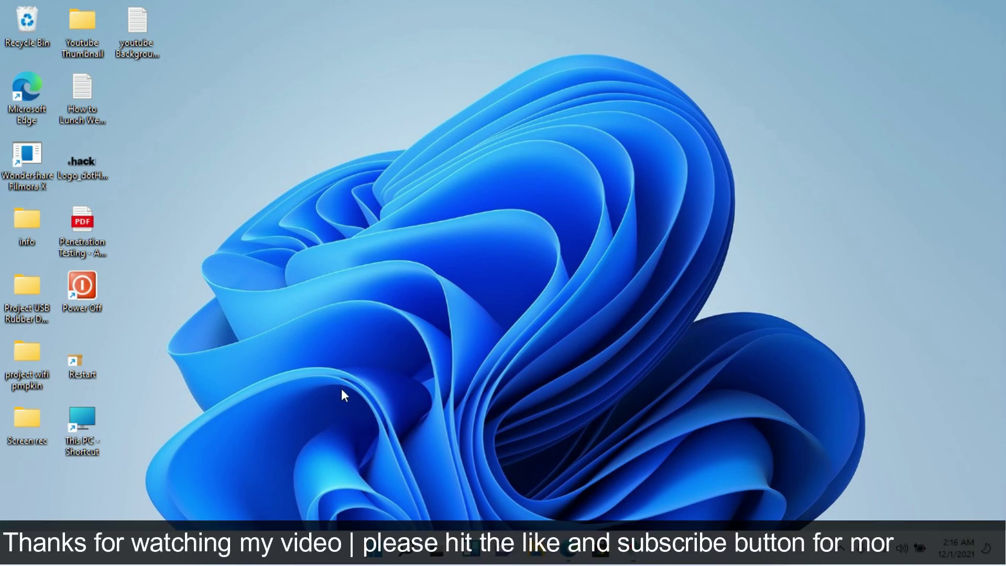
- Search for "system up", open the Windows Update settings in a maximized window, and start downloading the available updates
{"action": "left_click", "coordinate": [377, 559]}
{"action": "type", "text": "system up"}
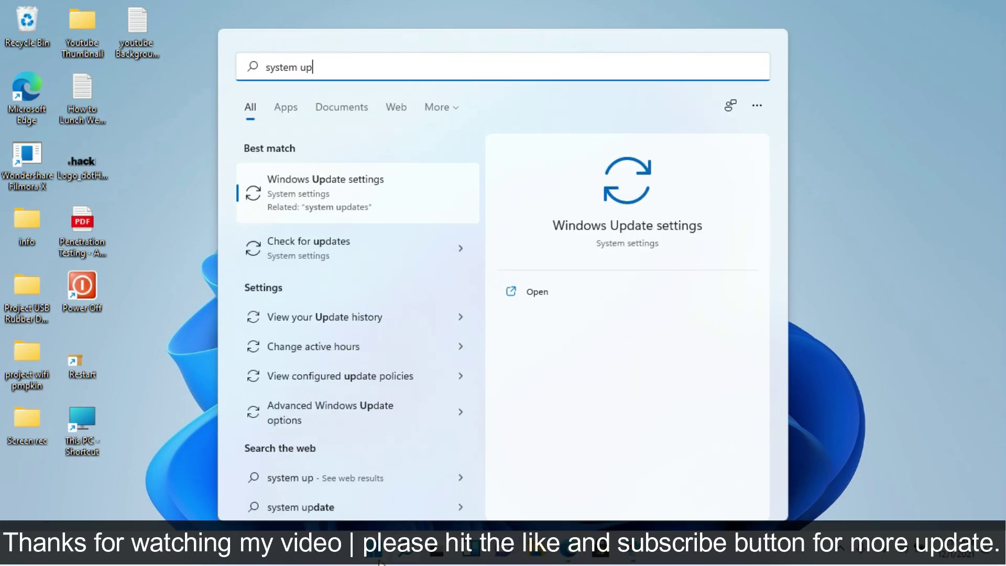
{"action": "left_click", "coordinate": [337, 190]}
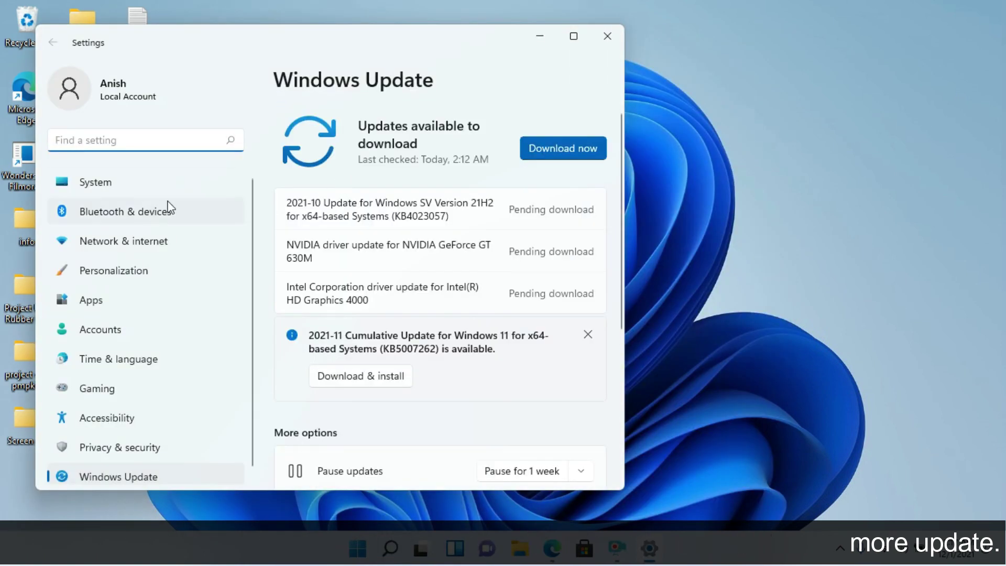
{"action": "left_click", "coordinate": [573, 36]}
{"action": "left_click", "coordinate": [928, 121]}
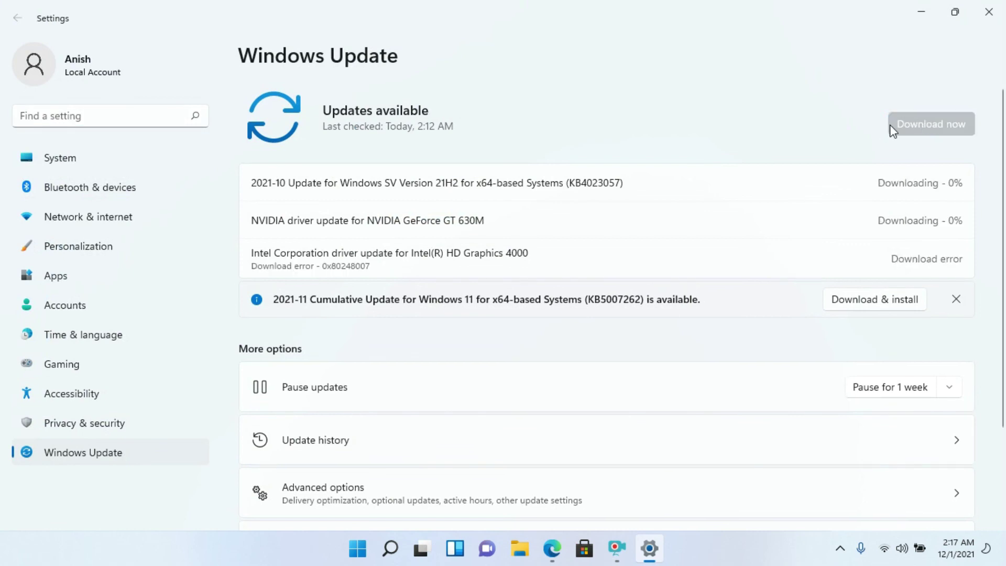